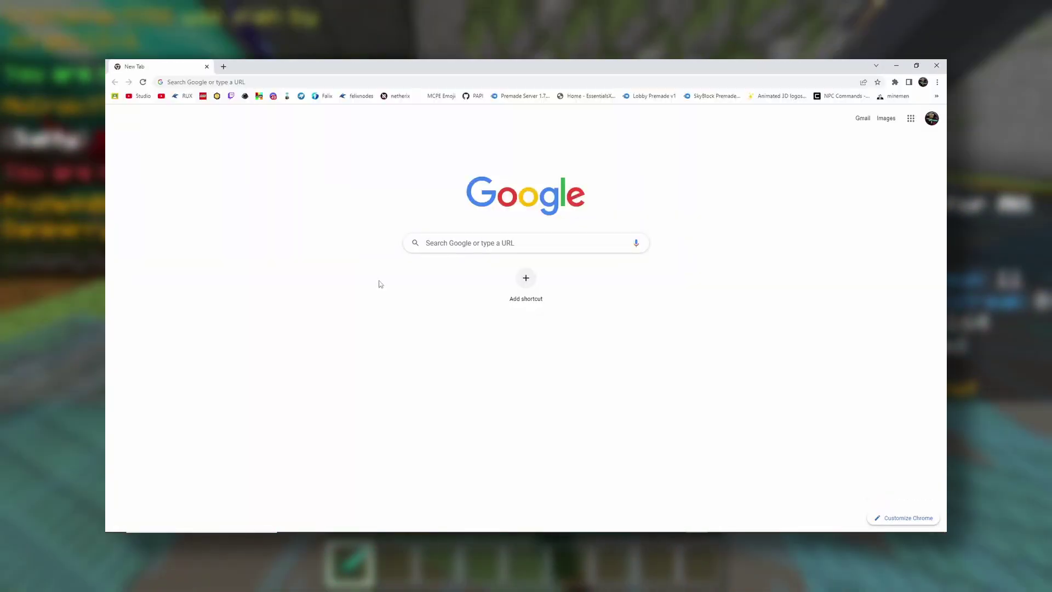
Go to reyonodes.tech in Chrome, correcting the mistyped address
{"action": "left_click", "coordinate": [239, 83]}
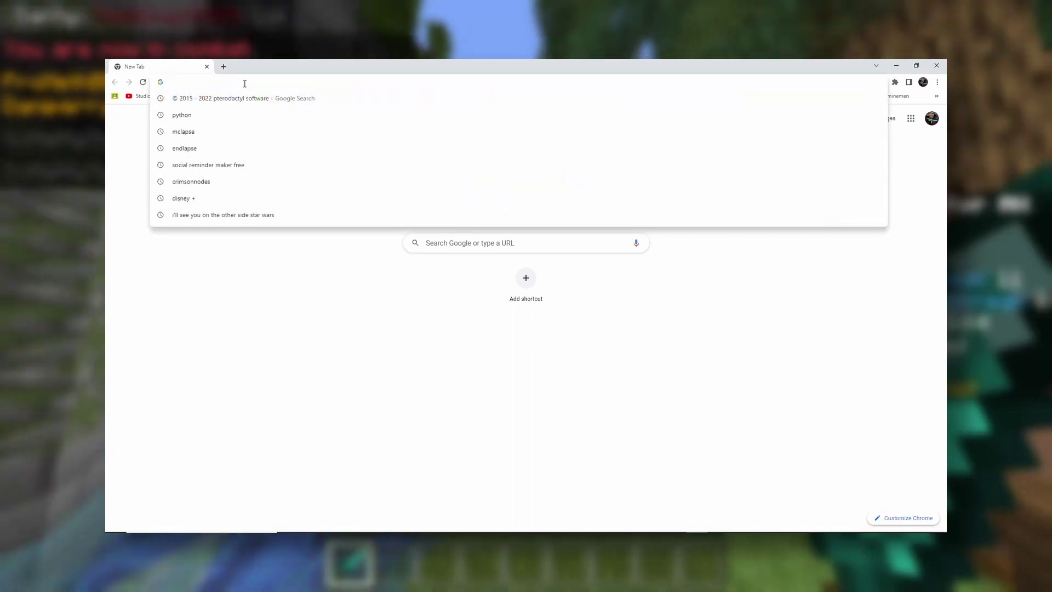
{"action": "type", "text": "reyonodes"}
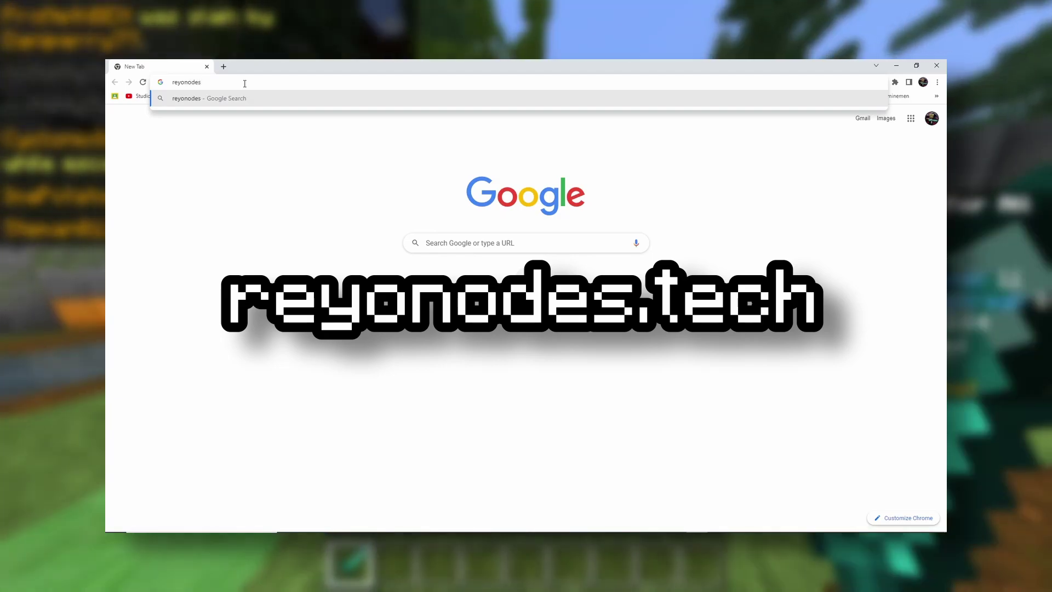
{"action": "type", "text": ".tecj"}
{"action": "key", "text": "BackSpace"}
{"action": "type", "text": "h"}
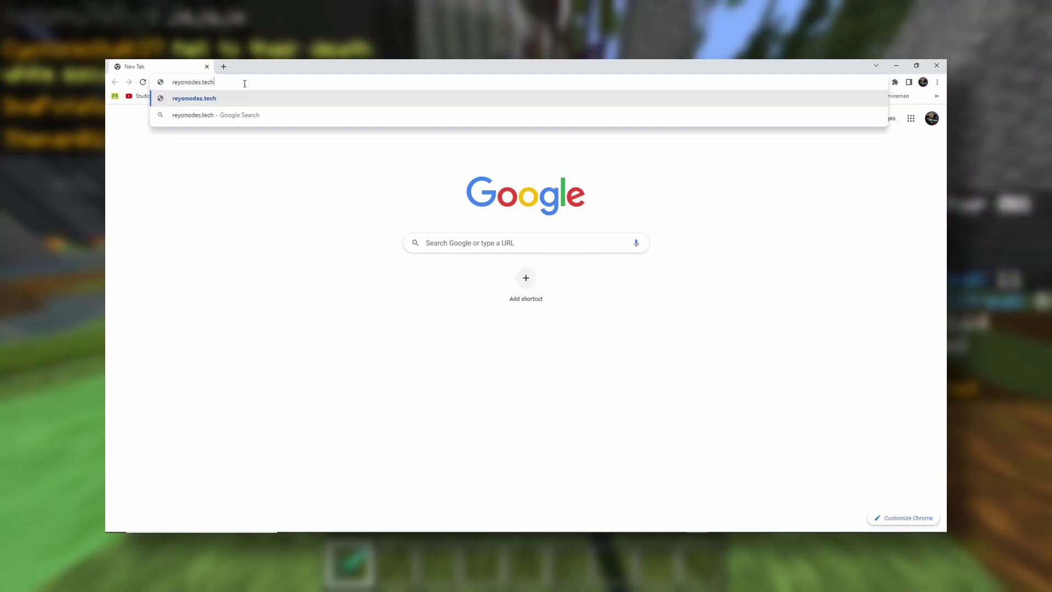
{"action": "key", "text": "Return"}
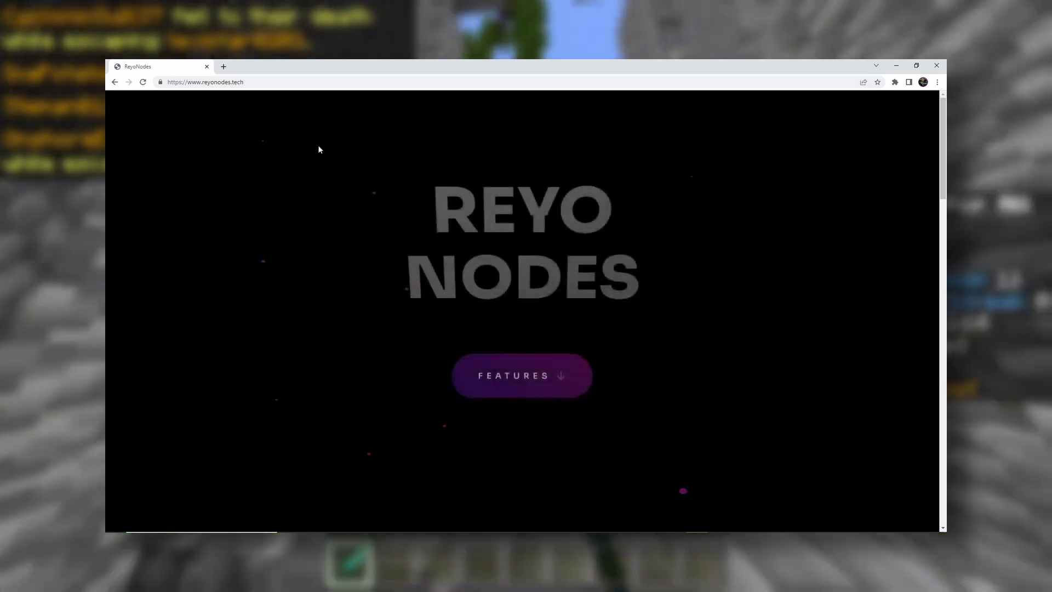
Scroll down the site and authorize ReyoNodes with the Discord account
{"action": "scroll", "coordinate": [316, 269], "scroll_direction": "down", "scroll_amount": 3}
{"action": "scroll", "coordinate": [486, 228], "scroll_direction": "down", "scroll_amount": 10}
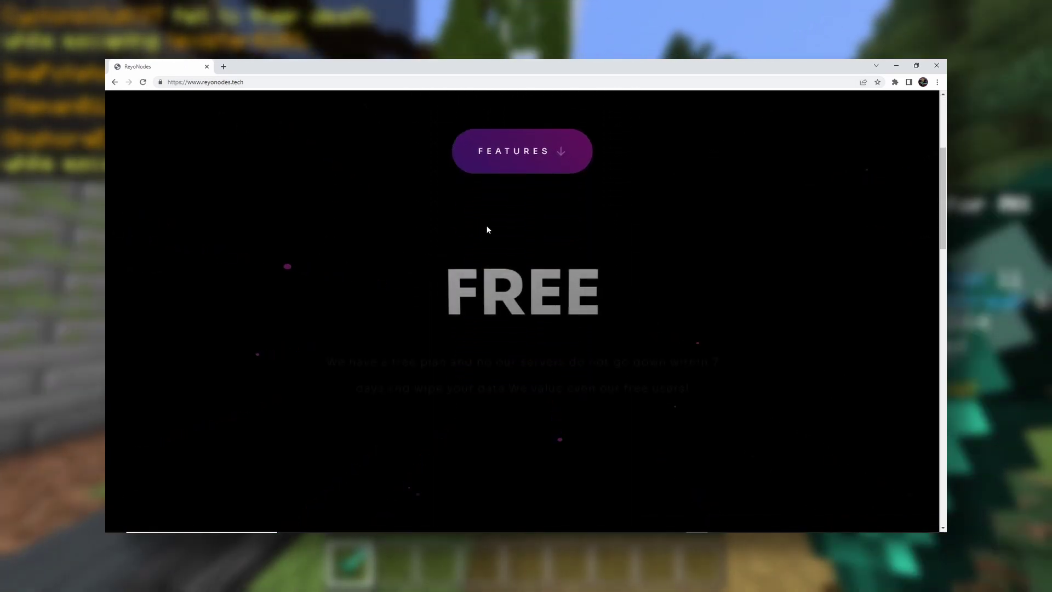
{"action": "scroll", "coordinate": [486, 220], "scroll_direction": "down", "scroll_amount": 10}
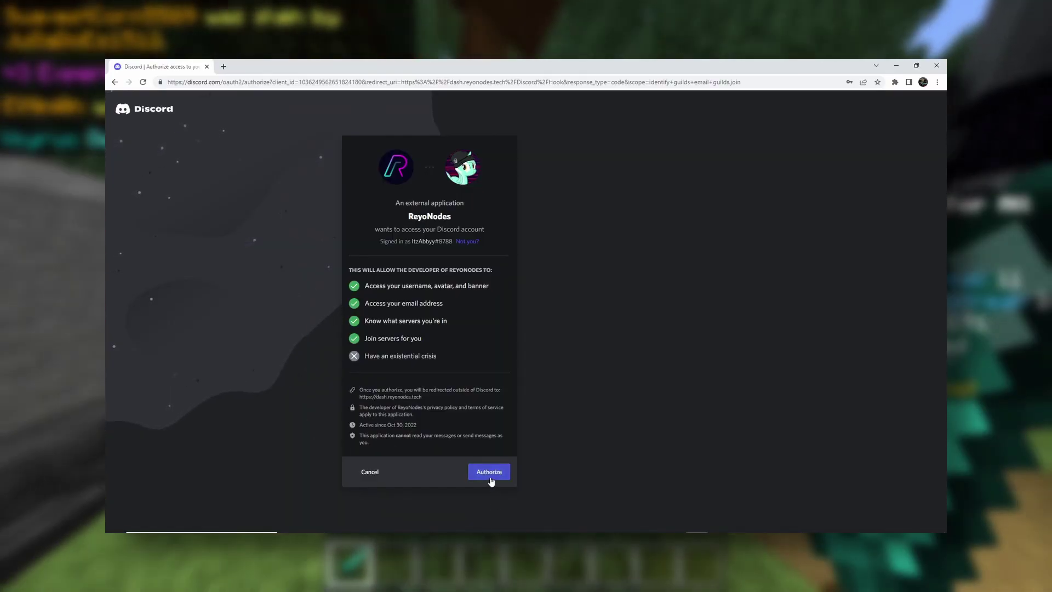
{"action": "left_click", "coordinate": [488, 473]}
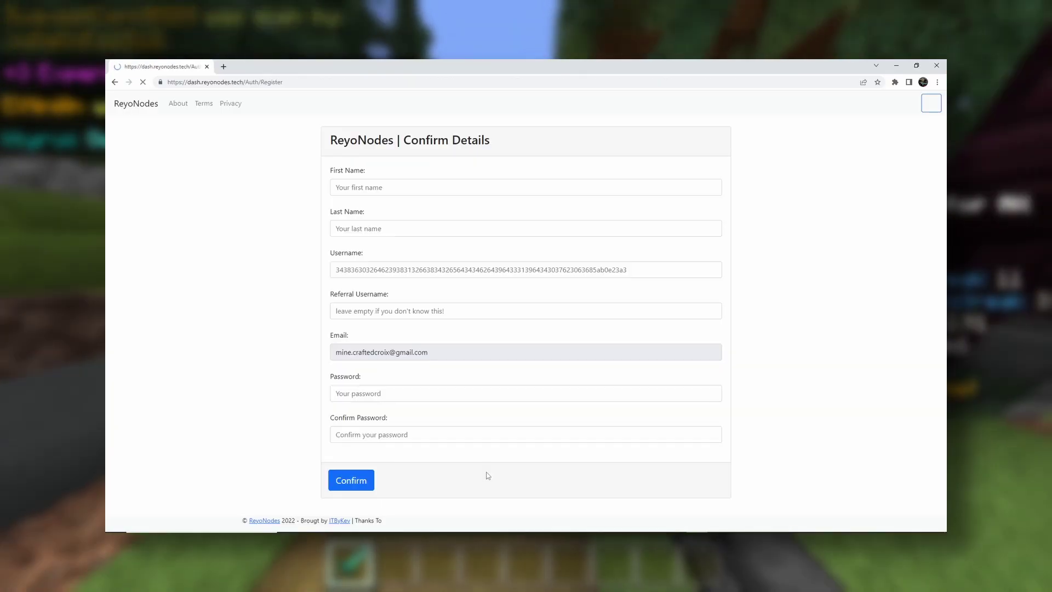
Enter the first name and last name on the Confirm Details form
{"action": "left_click", "coordinate": [371, 185]}
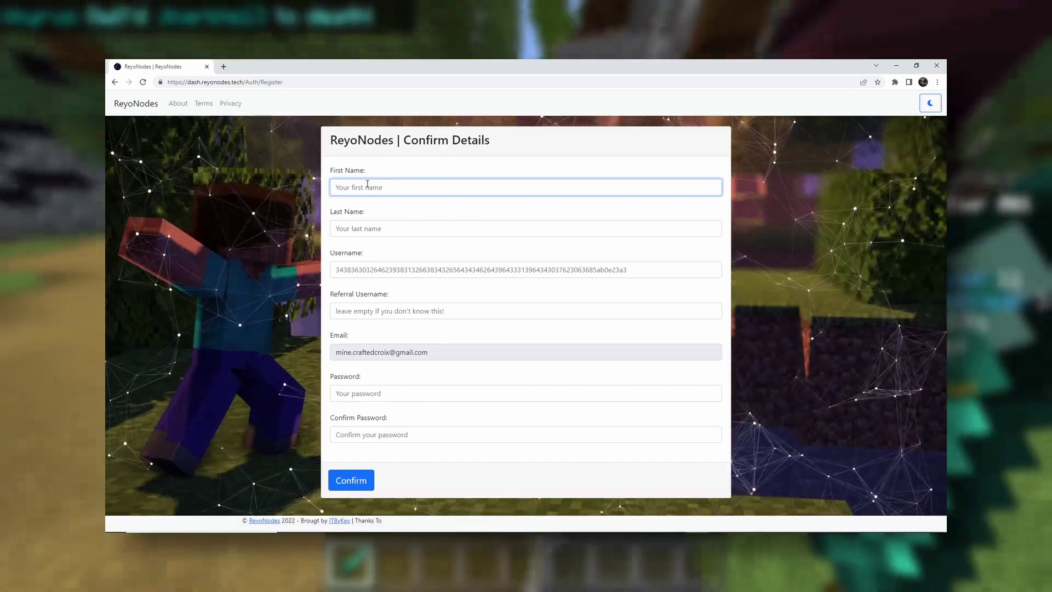
{"action": "type", "text": "crafted"}
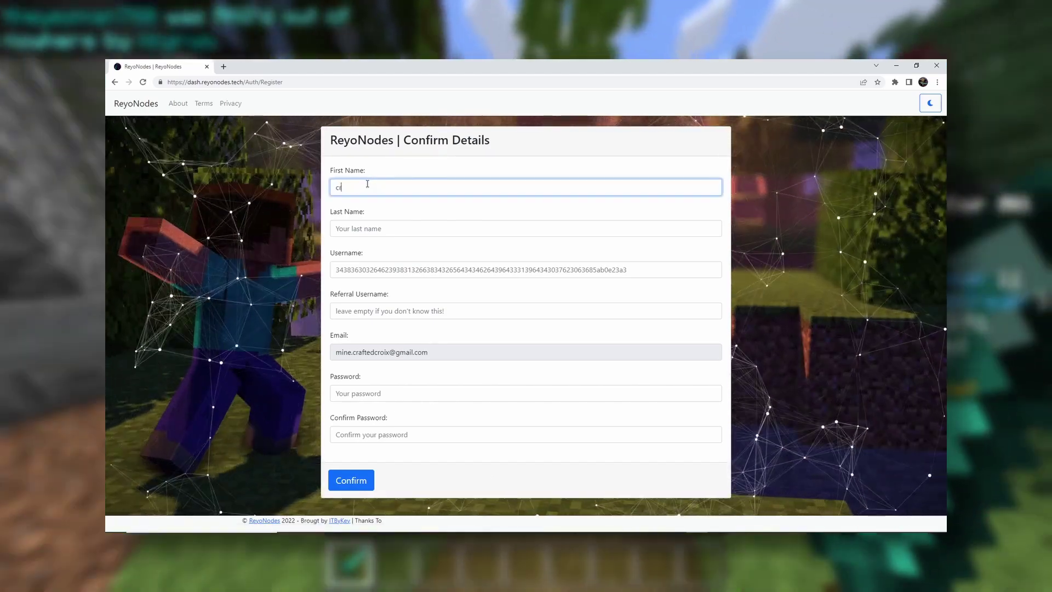
{"action": "left_click", "coordinate": [365, 226]}
{"action": "type", "text": "croix"}
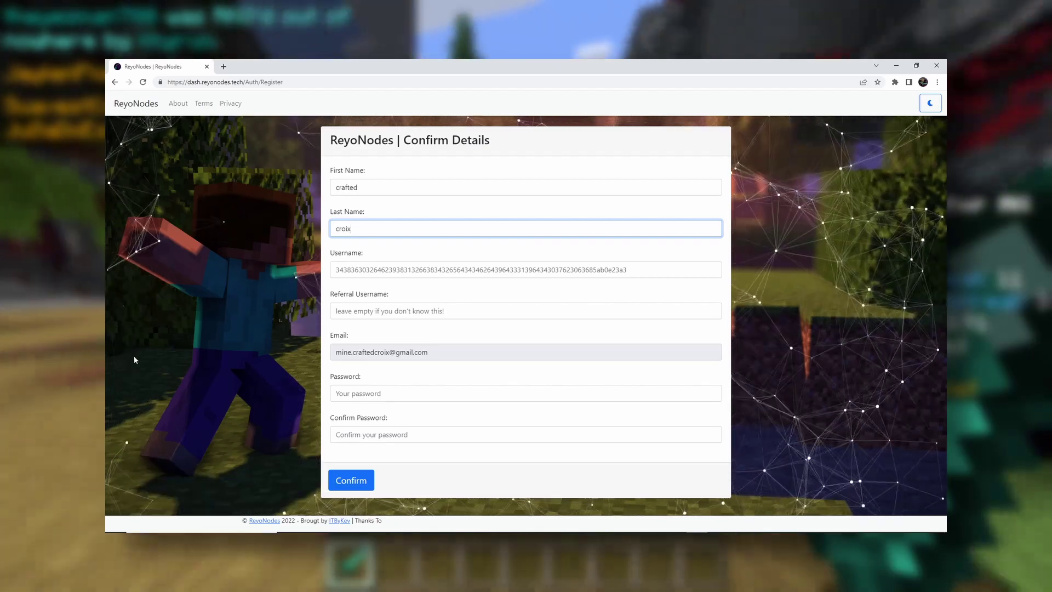
Replace the suggested username, fill in the referral username, and confirm the registration
{"action": "left_click", "coordinate": [357, 270]}
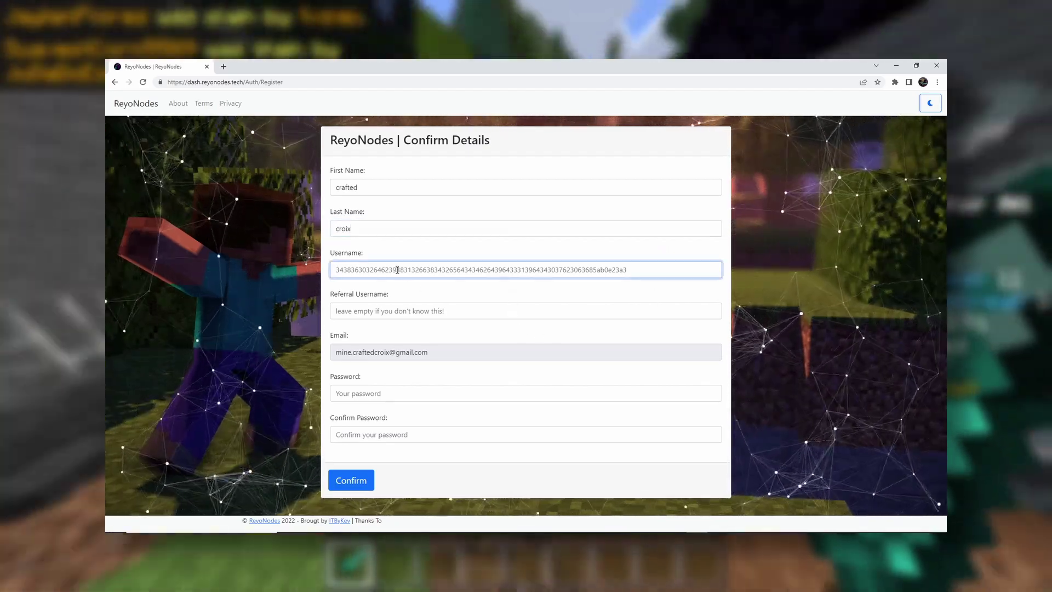
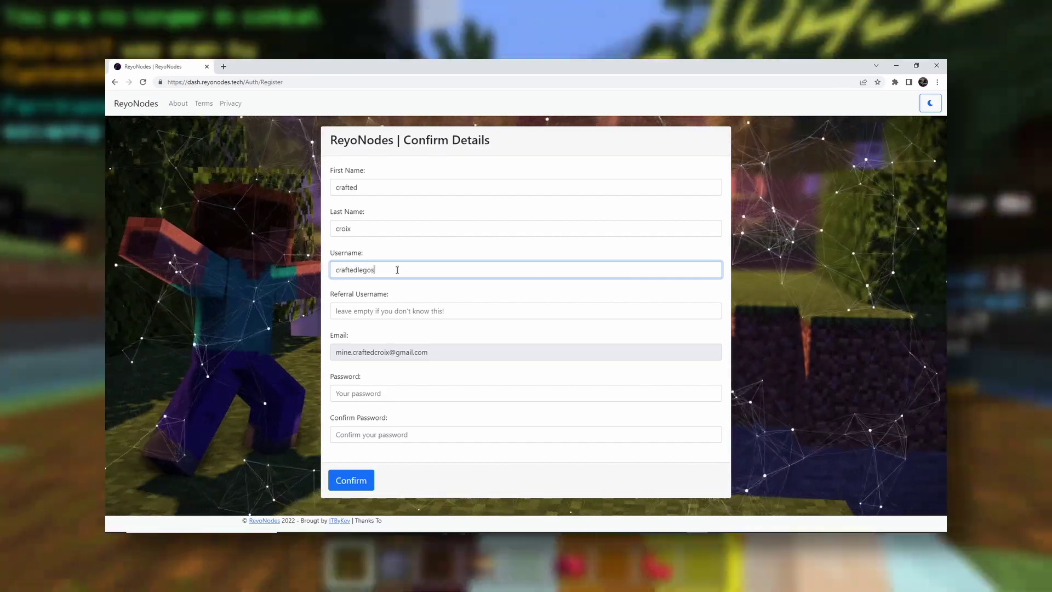
{"action": "left_click", "coordinate": [401, 312]}
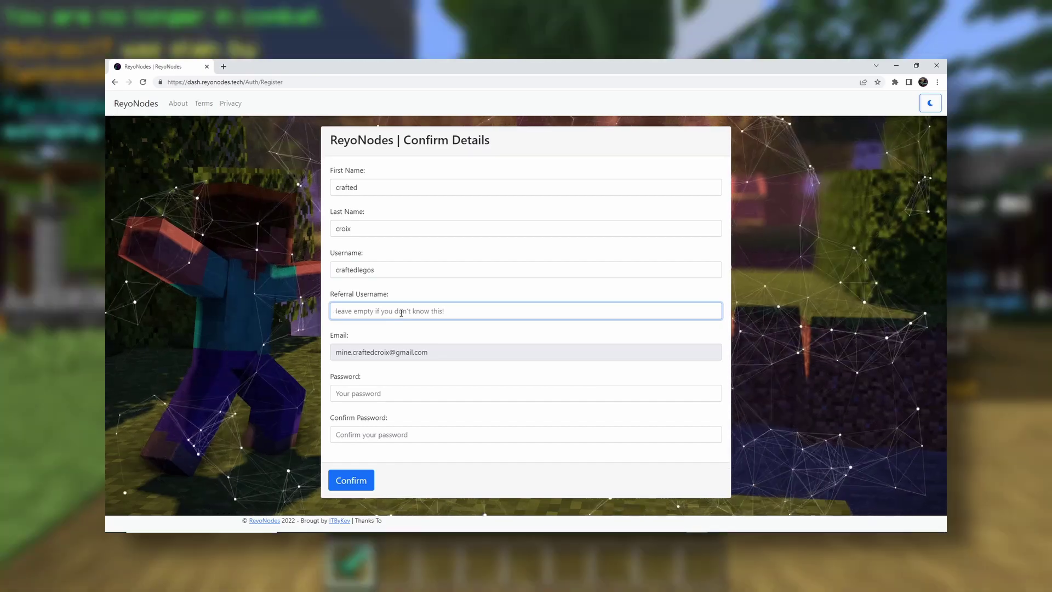
{"action": "type", "text": "craftedcroix"}
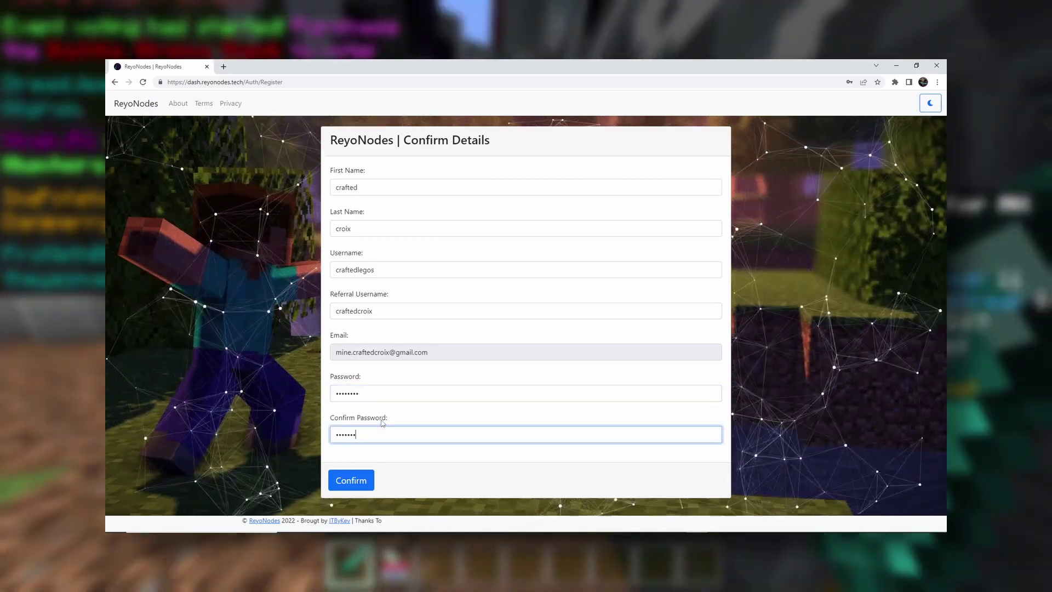
{"action": "left_click", "coordinate": [357, 479]}
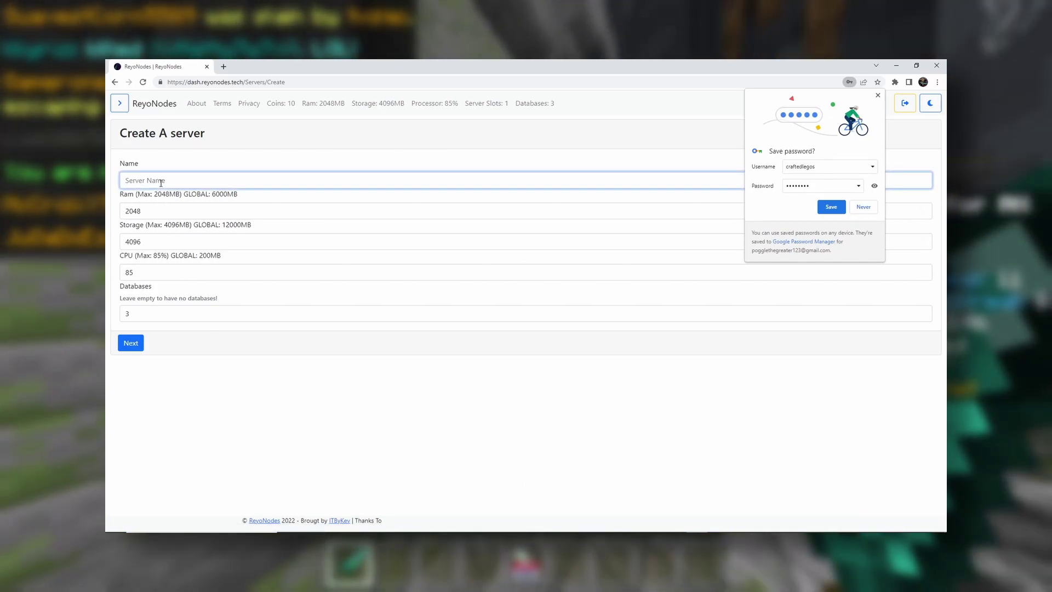
Finish typing the server name, set Databases from 3 to 0, and continue
{"action": "type", "text": "'s server smp yay"}
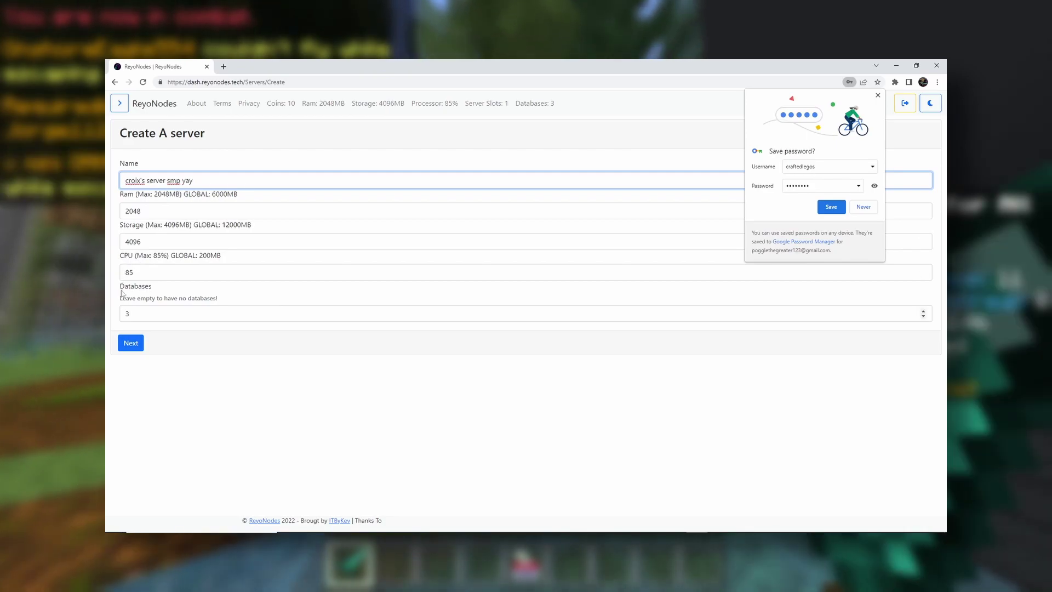
{"action": "left_click", "coordinate": [136, 316]}
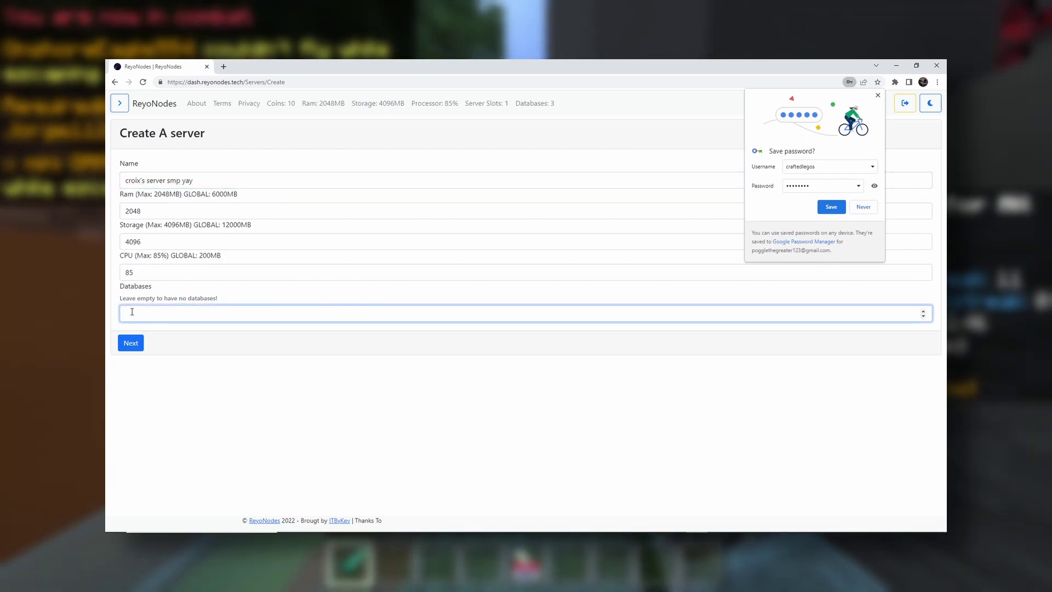
{"action": "left_click", "coordinate": [127, 344]}
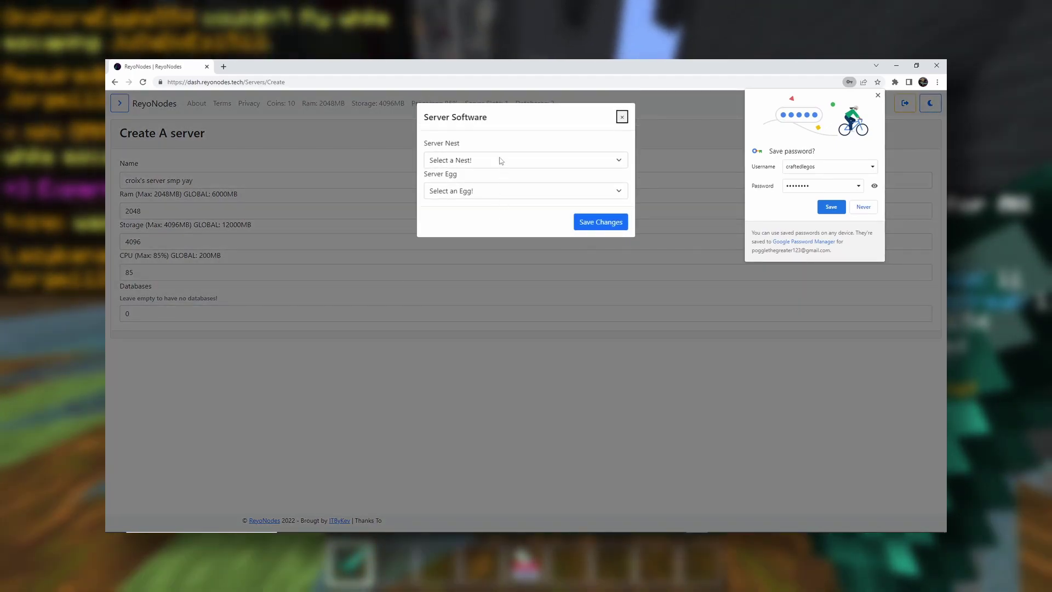
Choose Minecraft with the Paper egg as the server software and save
{"action": "left_click", "coordinate": [500, 160]}
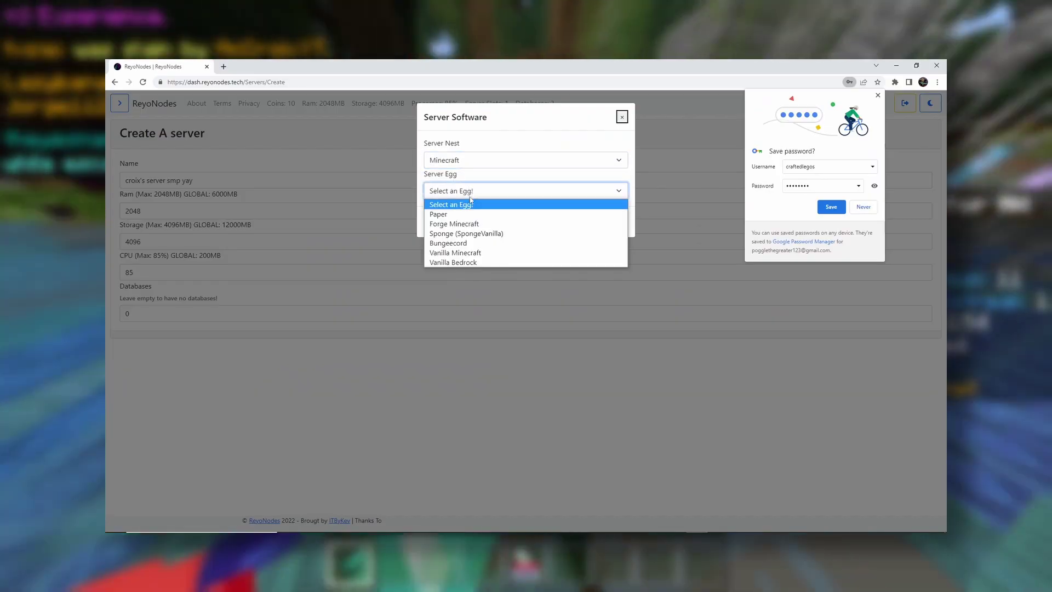
{"action": "left_click", "coordinate": [472, 214]}
{"action": "left_click", "coordinate": [589, 224]}
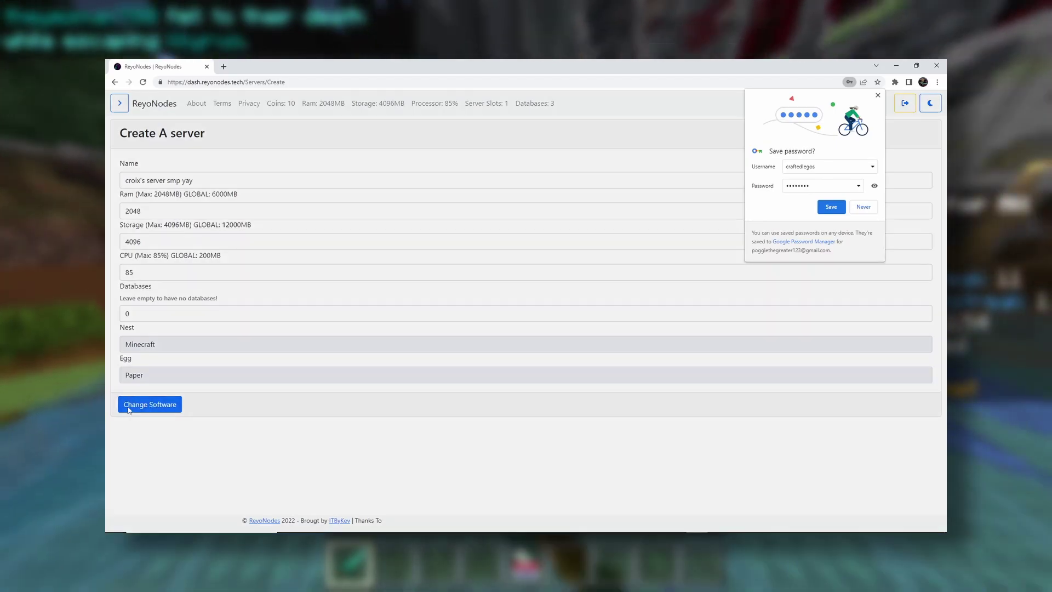
Keep the default server variables, declining Chrome's offer to save the password
{"action": "left_click", "coordinate": [129, 408]}
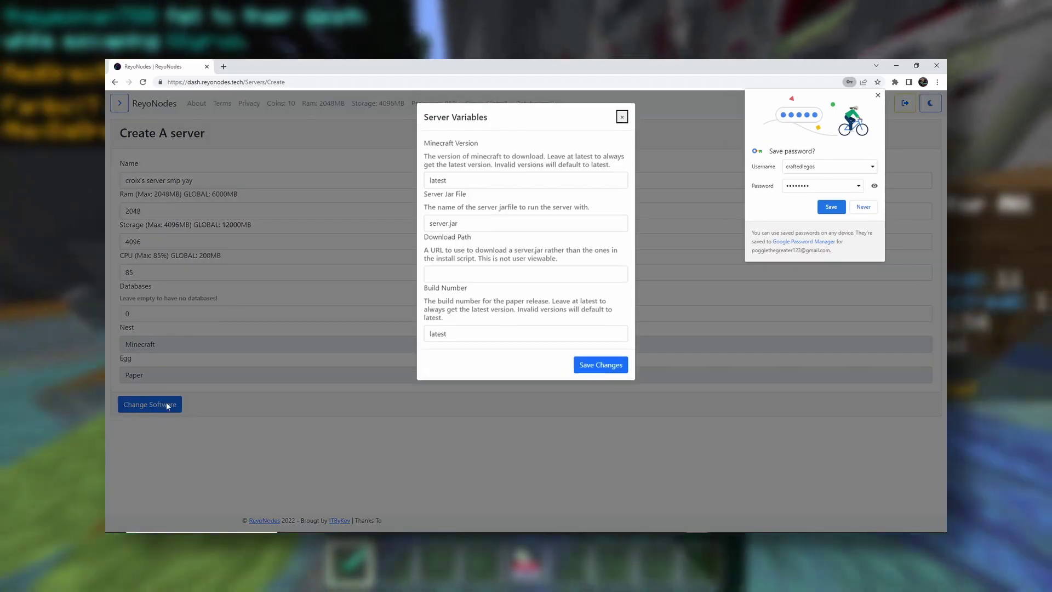
{"action": "left_click", "coordinate": [865, 207]}
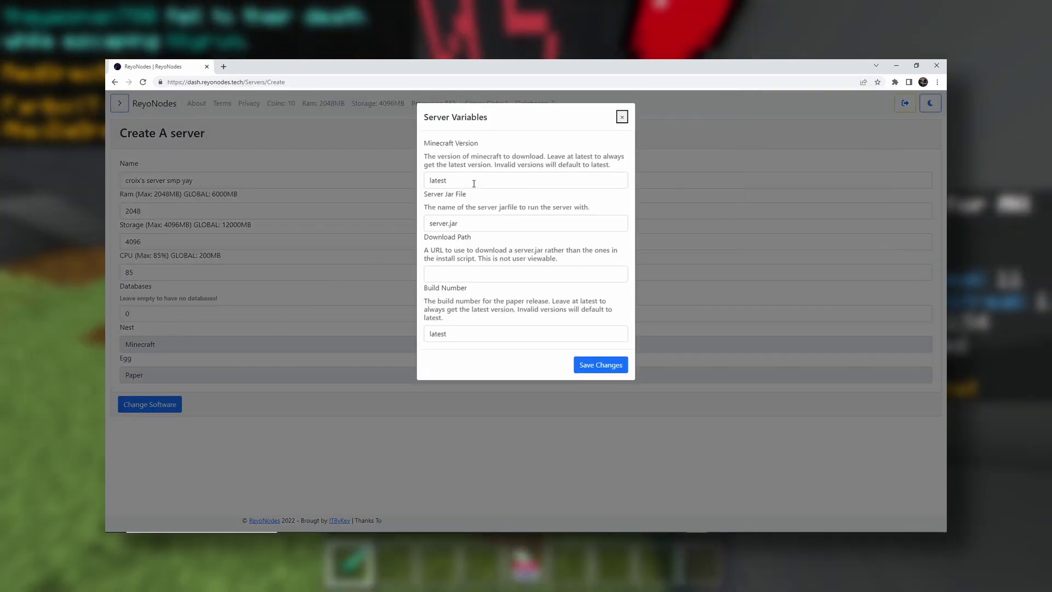
{"action": "left_click", "coordinate": [601, 365]}
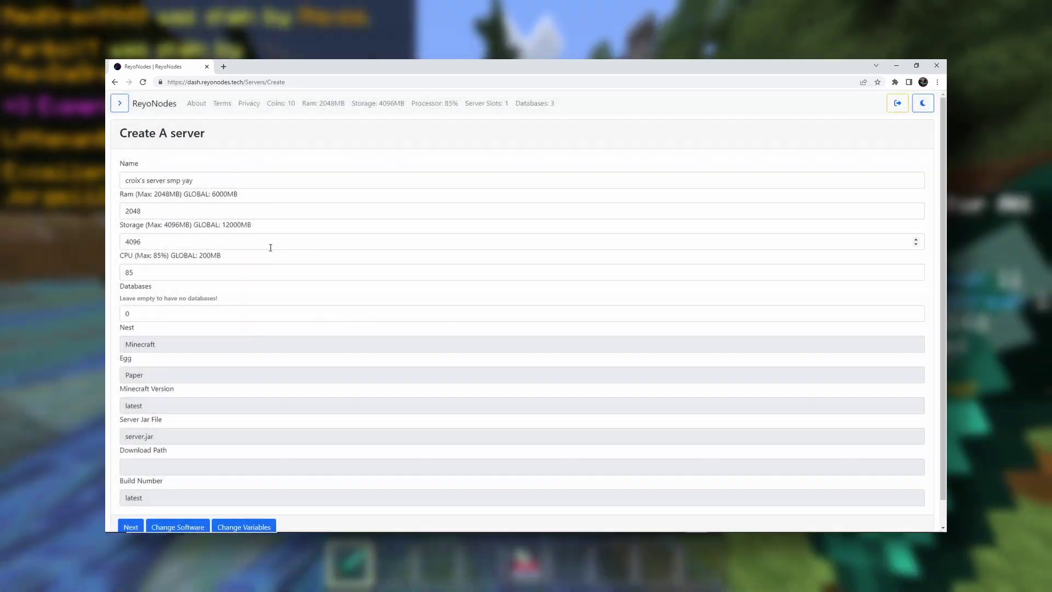
{"action": "scroll", "coordinate": [247, 356], "scroll_direction": "down", "scroll_amount": 1}
Set the server location to France- Free - and save
{"action": "left_click", "coordinate": [136, 500]}
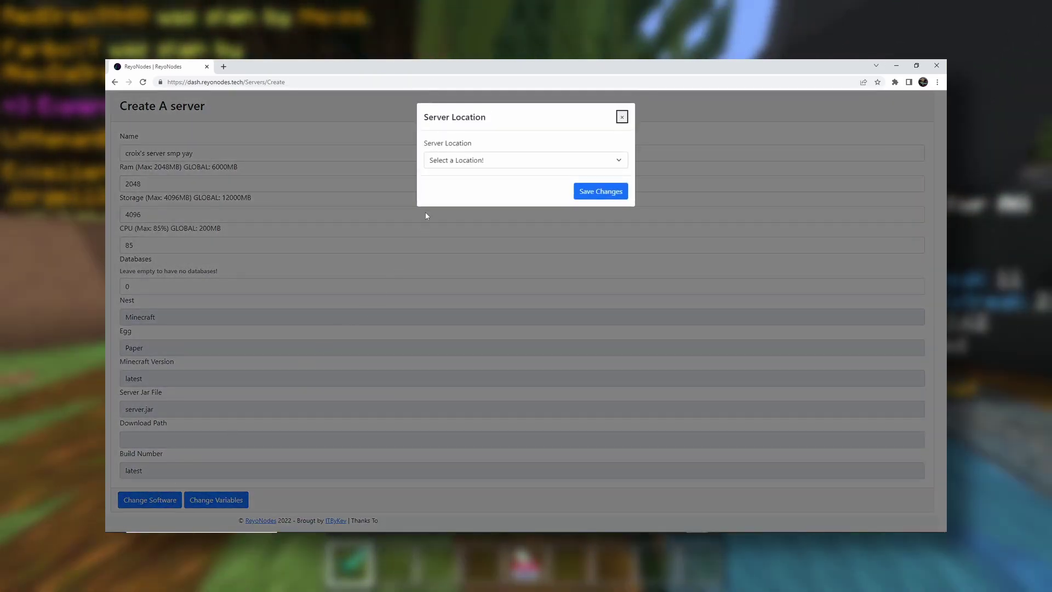
{"action": "left_click", "coordinate": [471, 159]}
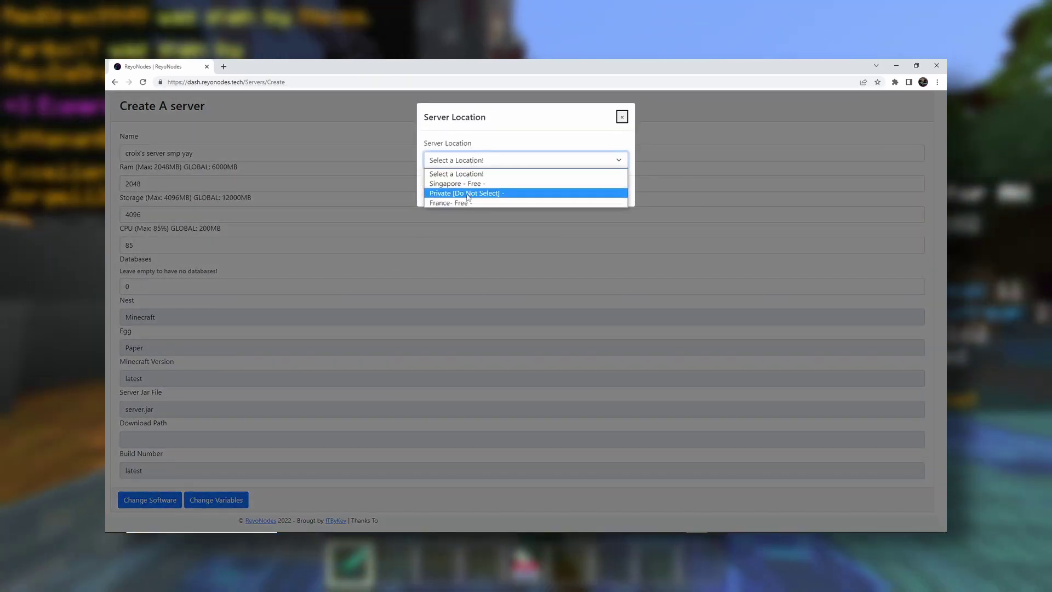
{"action": "left_click", "coordinate": [466, 203]}
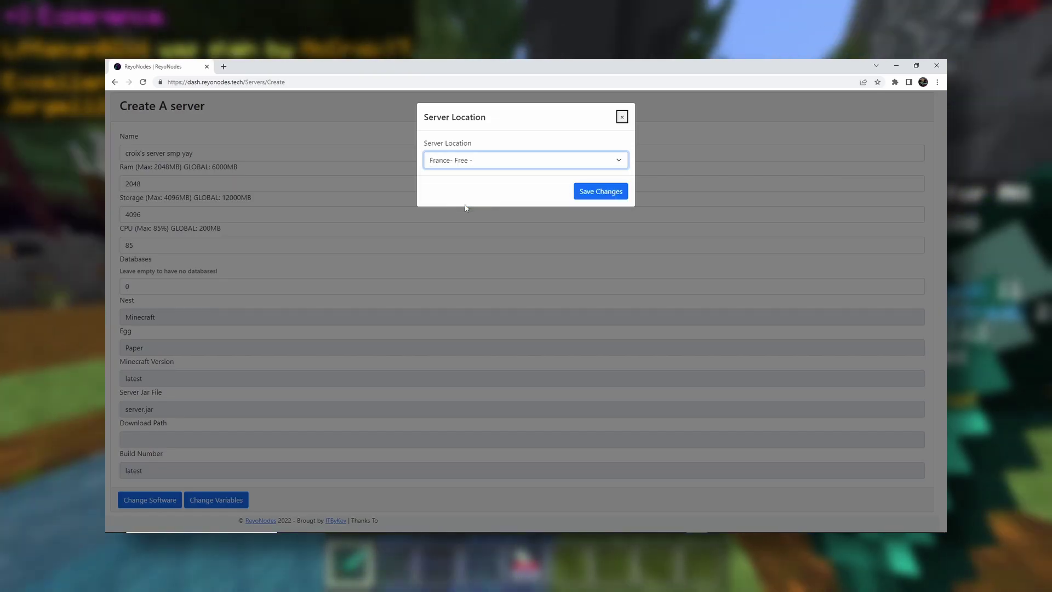
{"action": "left_click", "coordinate": [592, 193]}
{"action": "scroll", "coordinate": [399, 305], "scroll_direction": "down", "scroll_amount": 1}
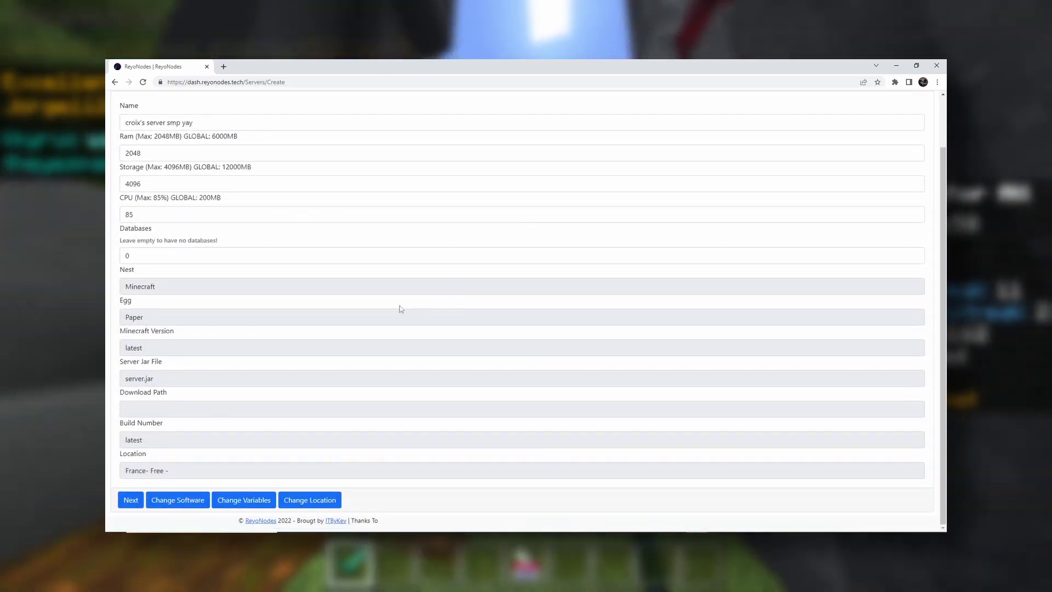
Select the ghcr.io/pterodactyl/yolks:java_17 Docker image, save it, and proceed
{"action": "left_click", "coordinate": [130, 500]}
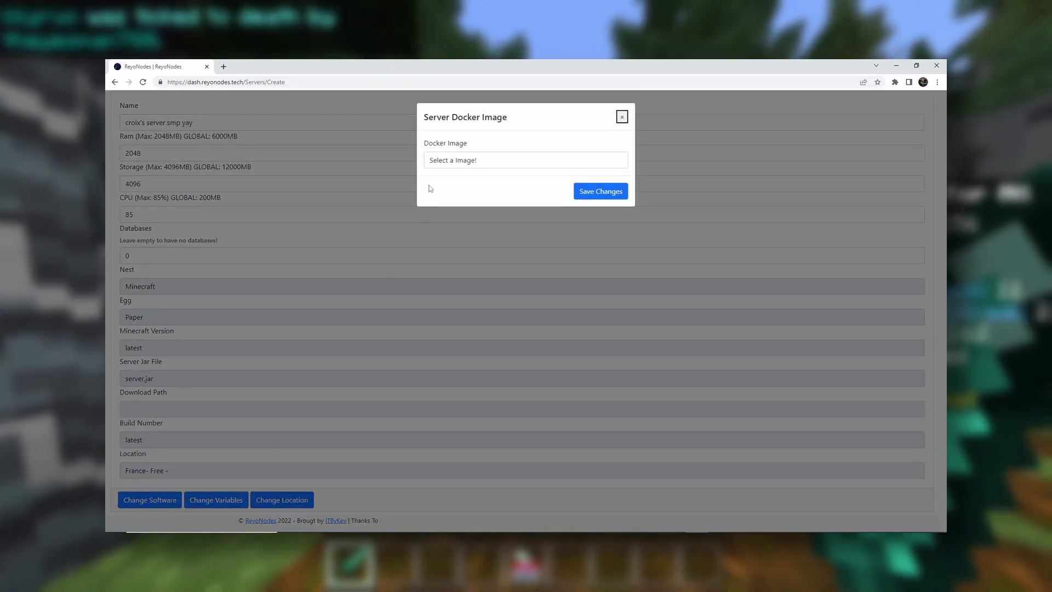
{"action": "left_click", "coordinate": [437, 162]}
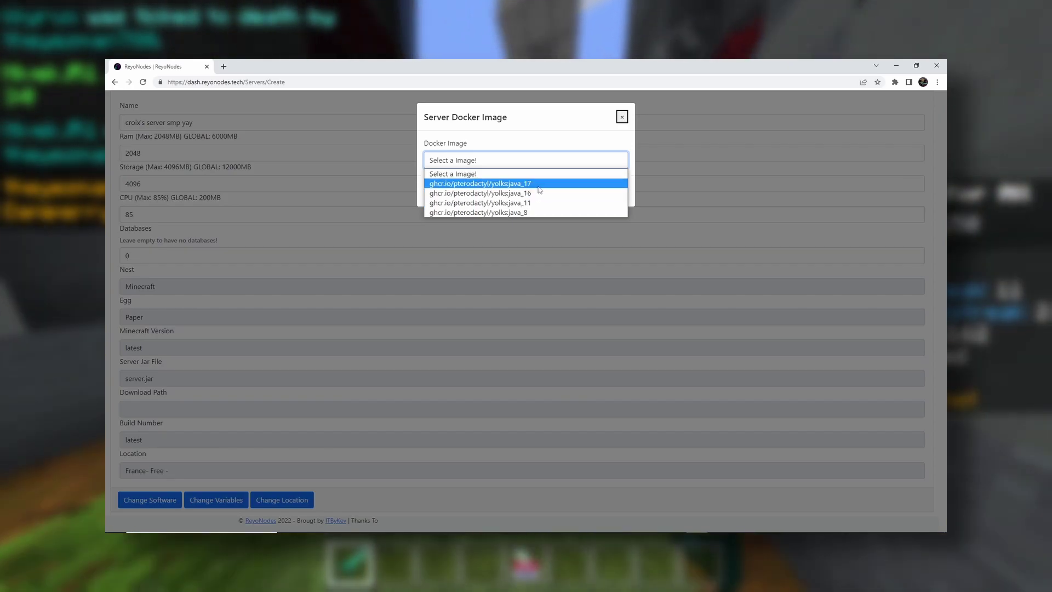
{"action": "left_click", "coordinate": [540, 187]}
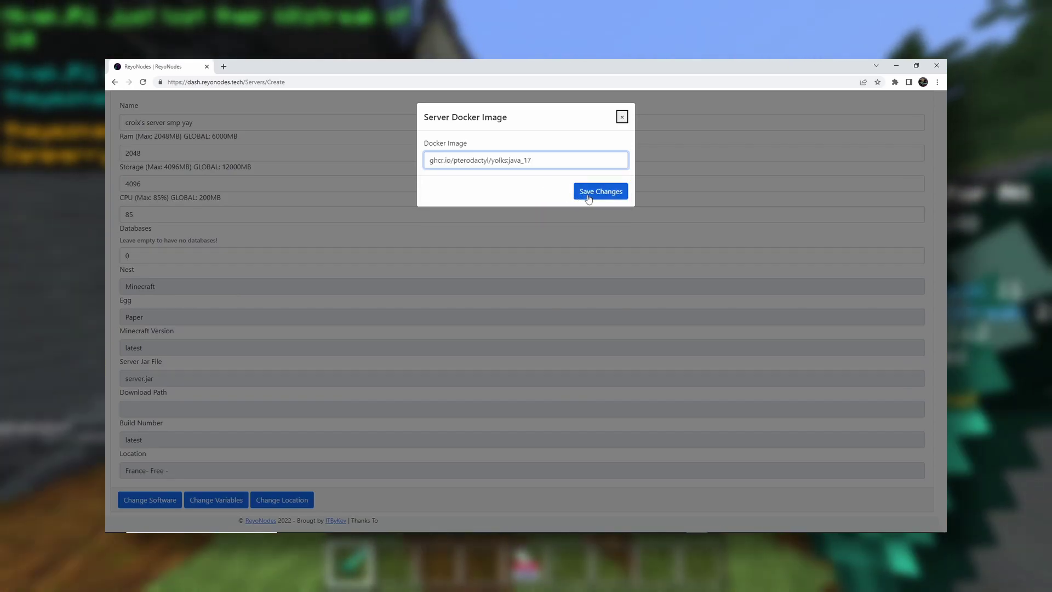
{"action": "left_click", "coordinate": [588, 196]}
{"action": "scroll", "coordinate": [298, 305], "scroll_direction": "down", "scroll_amount": 1}
{"action": "left_click", "coordinate": [125, 497]}
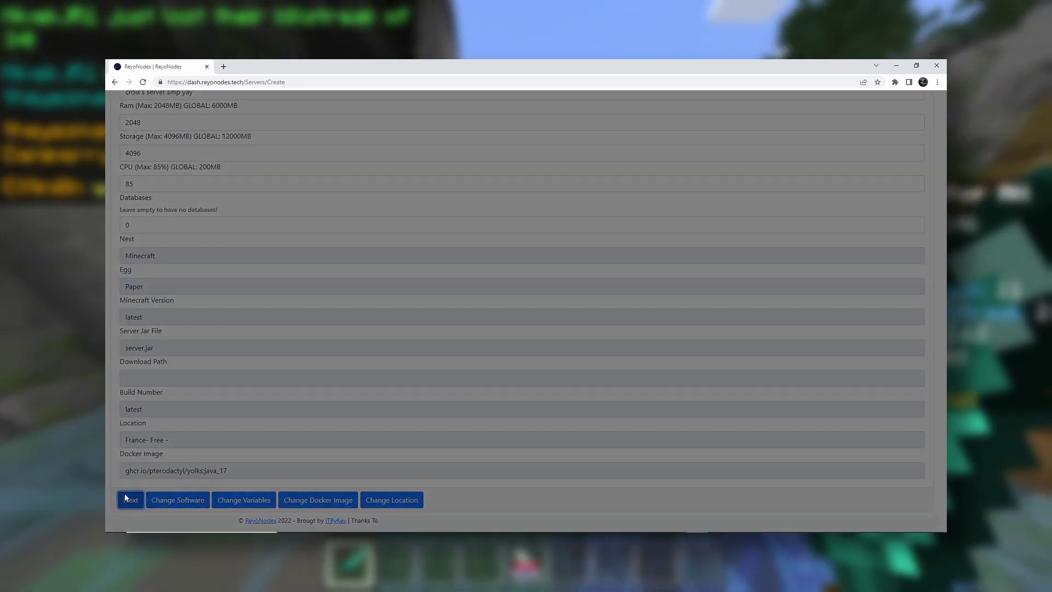
Complete the slider captcha and submit the finished server setup
{"action": "left_click_drag", "start_coordinate": [474, 218], "coordinate": [541, 229]}
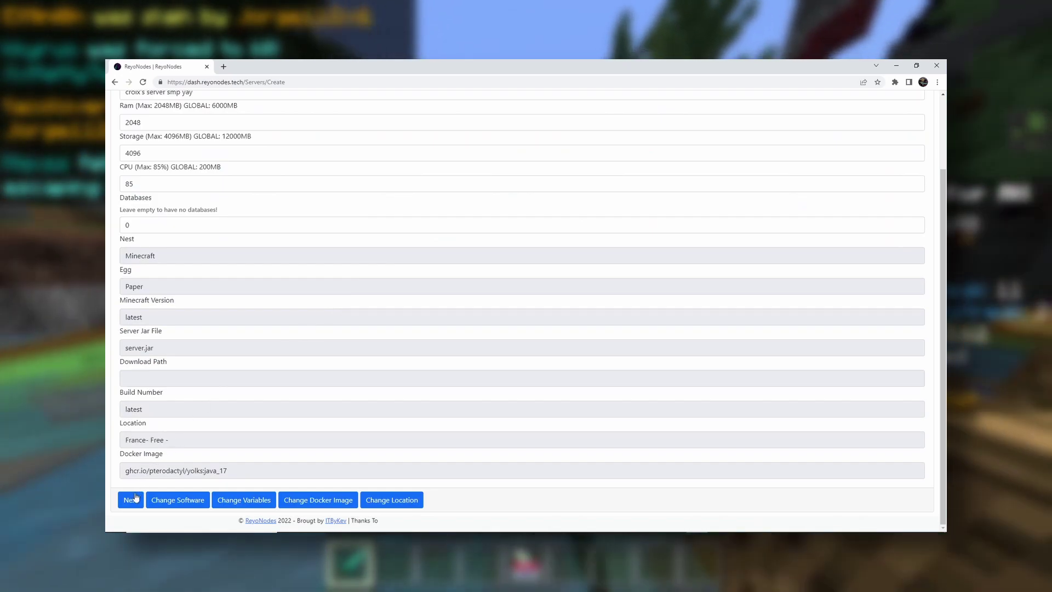
{"action": "left_click", "coordinate": [132, 500]}
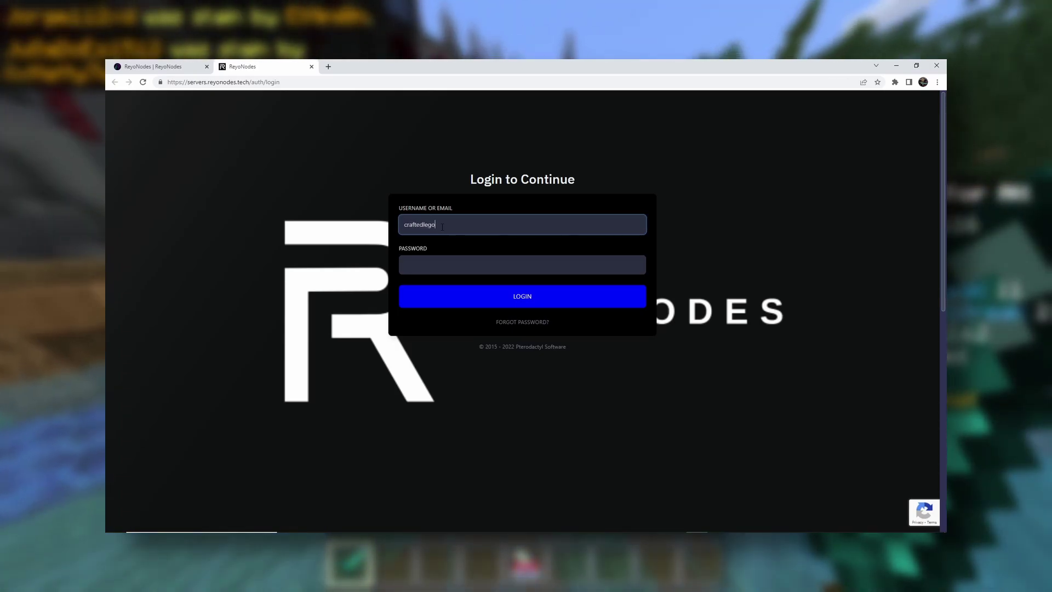
Log in to the panel with the account username and password, declining password saving
{"action": "type", "text": "s"}
{"action": "left_click", "coordinate": [430, 265]}
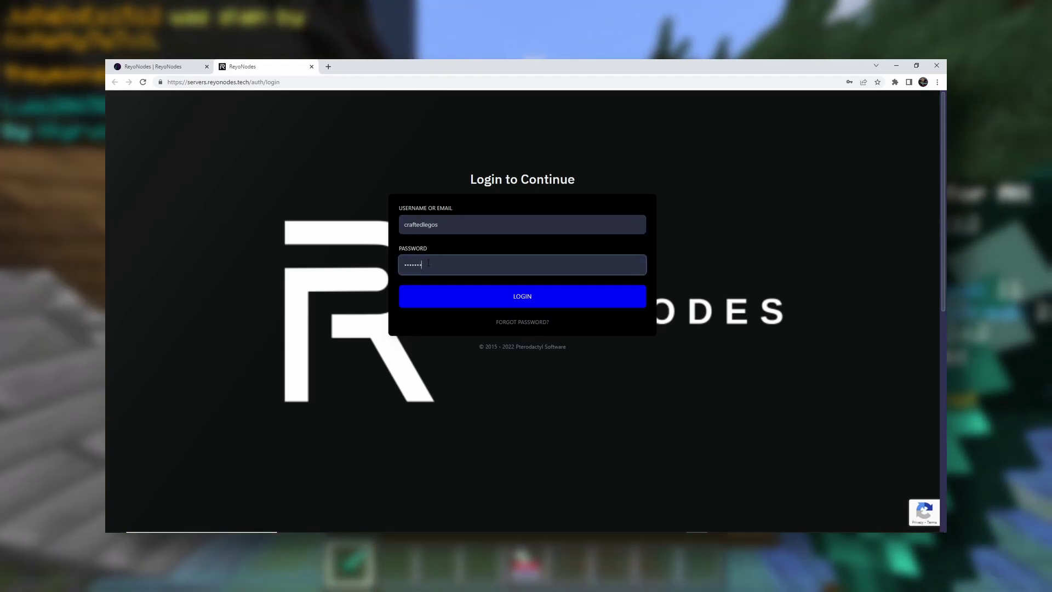
{"action": "key", "text": "Return"}
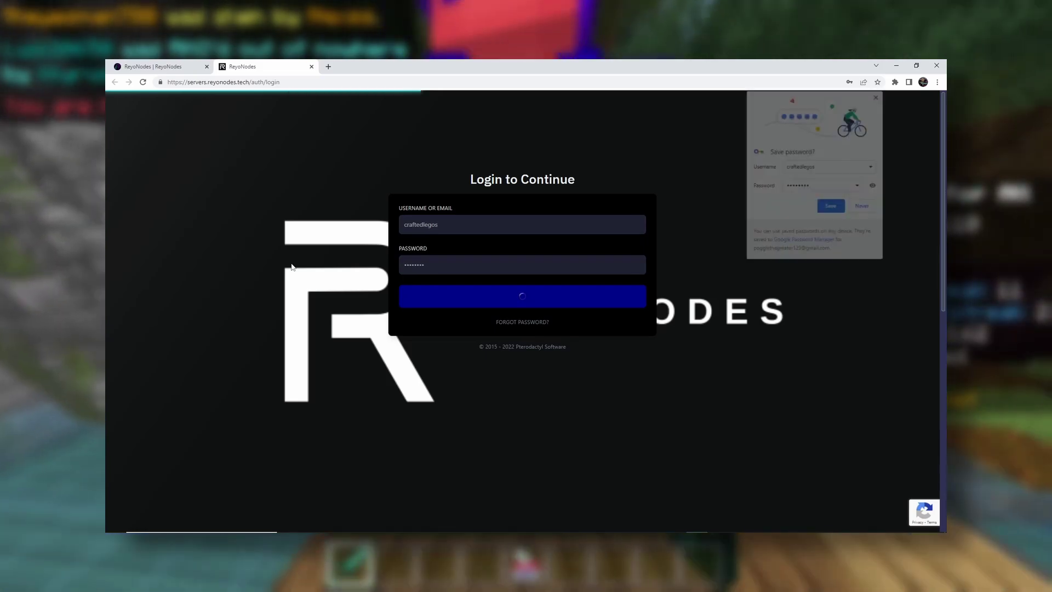
{"action": "left_click", "coordinate": [855, 208]}
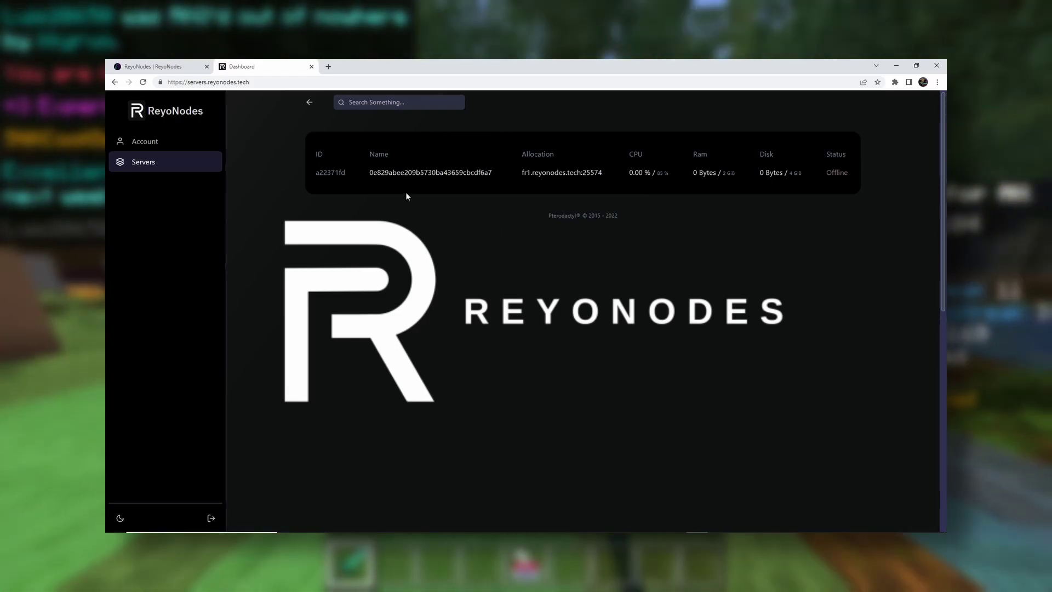
Open the fr1.reyonodes.tech:25574 server's console and start the server
{"action": "left_click", "coordinate": [388, 173]}
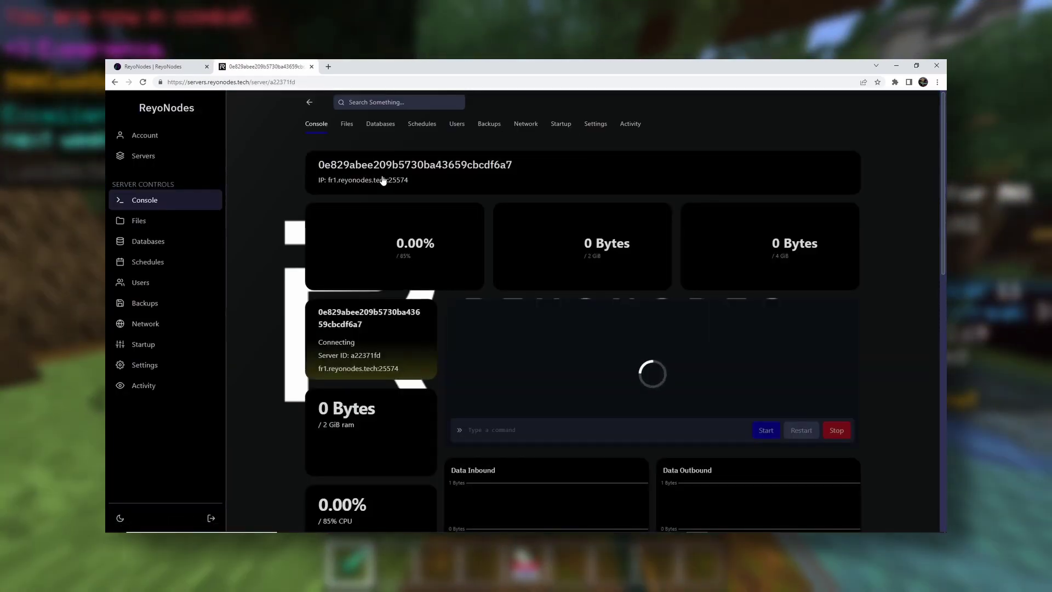
{"action": "scroll", "coordinate": [750, 354], "scroll_direction": "down", "scroll_amount": 3}
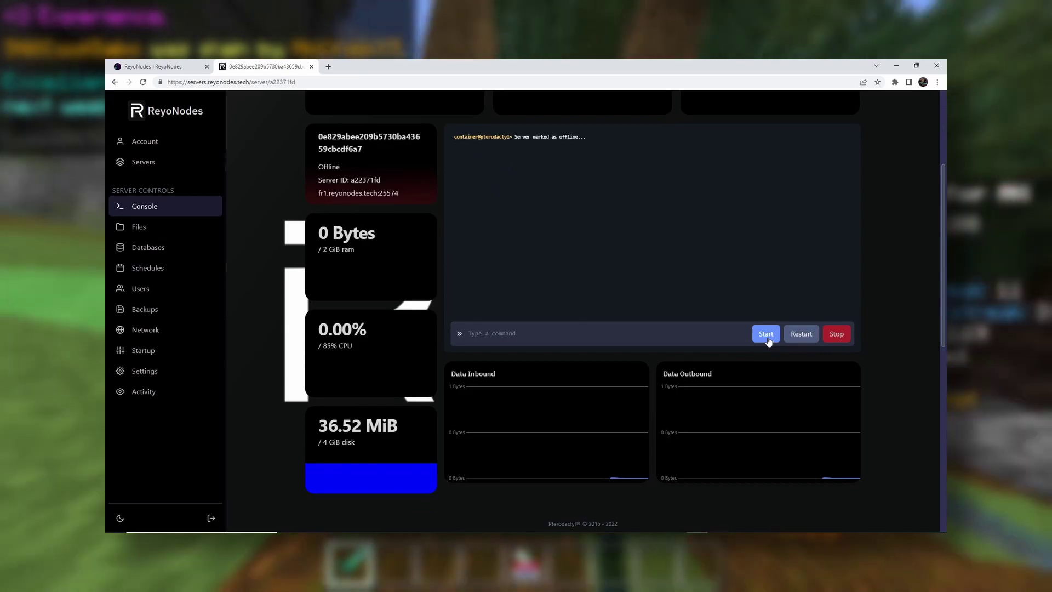
{"action": "left_click", "coordinate": [767, 337]}
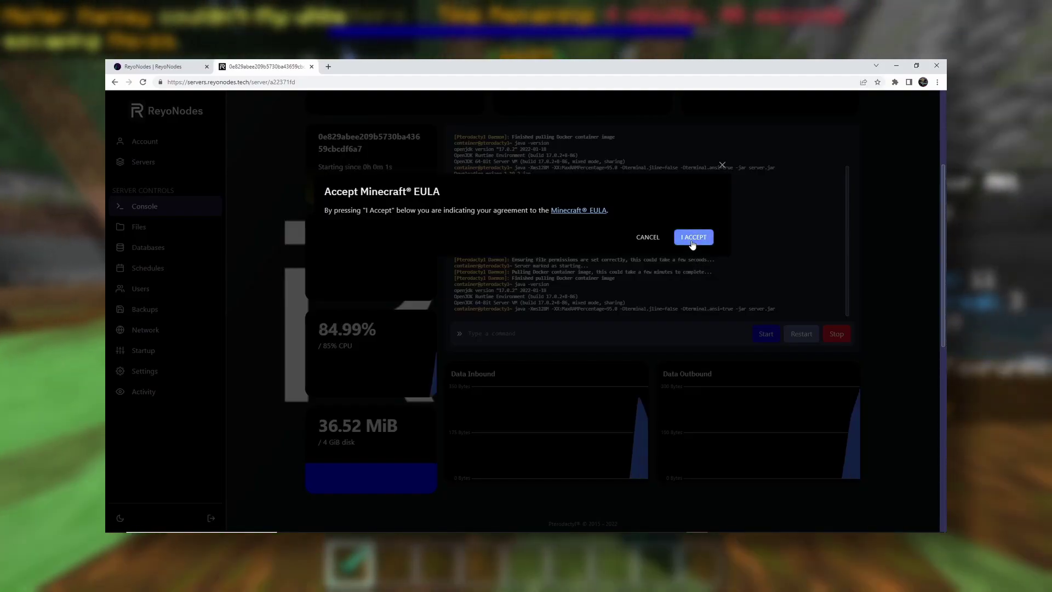
Accept the Minecraft EULA so the Paper 1.19.2 server finishes starting
{"action": "left_click", "coordinate": [693, 240]}
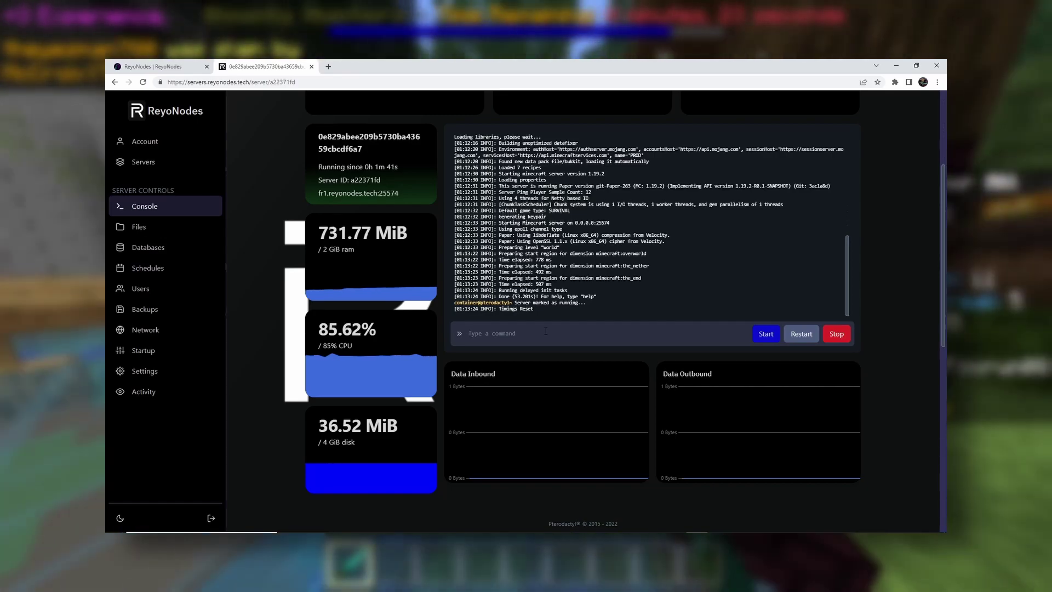
Run pl, ver and another command in the console, then copy fr1.reyonodes.tech:25574
{"action": "type", "text": "pl"}
{"action": "key", "text": "Return"}
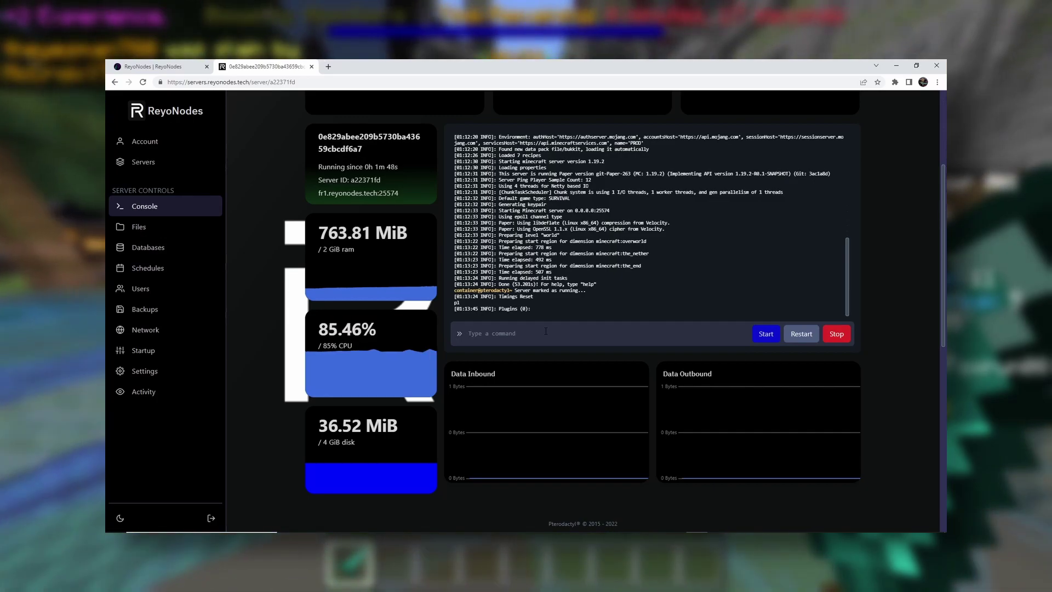
{"action": "type", "text": "ver"}
{"action": "key", "text": "Return"}
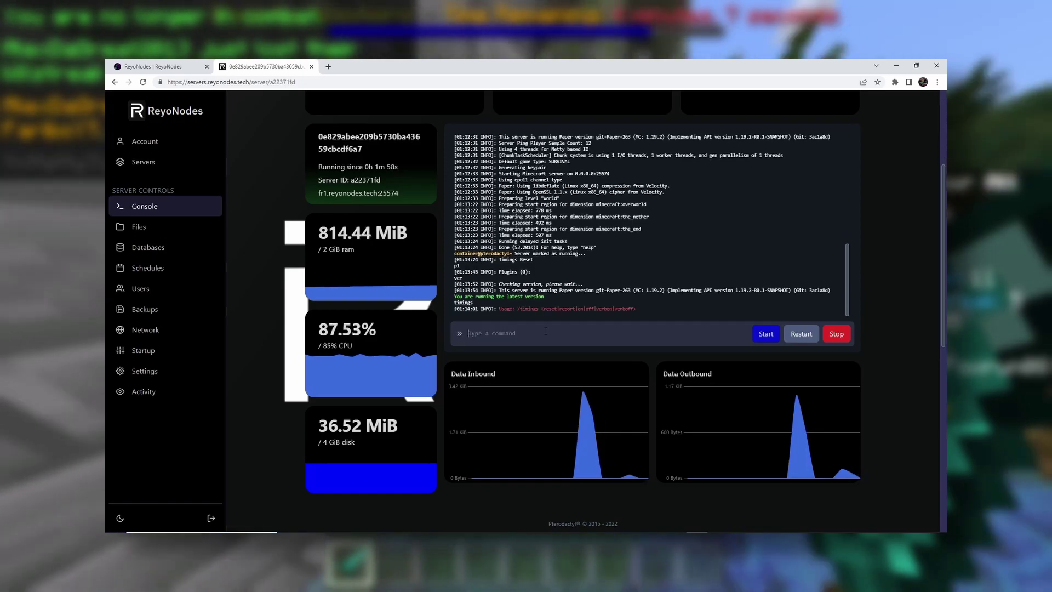
{"action": "type", "text": "legos"}
{"action": "key", "text": "Return"}
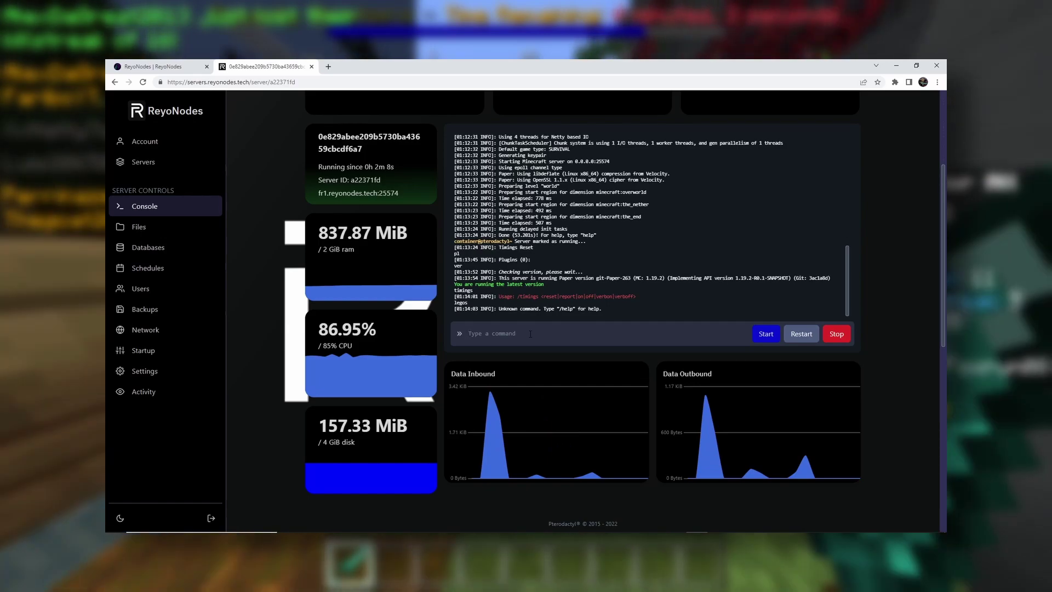
{"action": "left_click", "coordinate": [381, 201]}
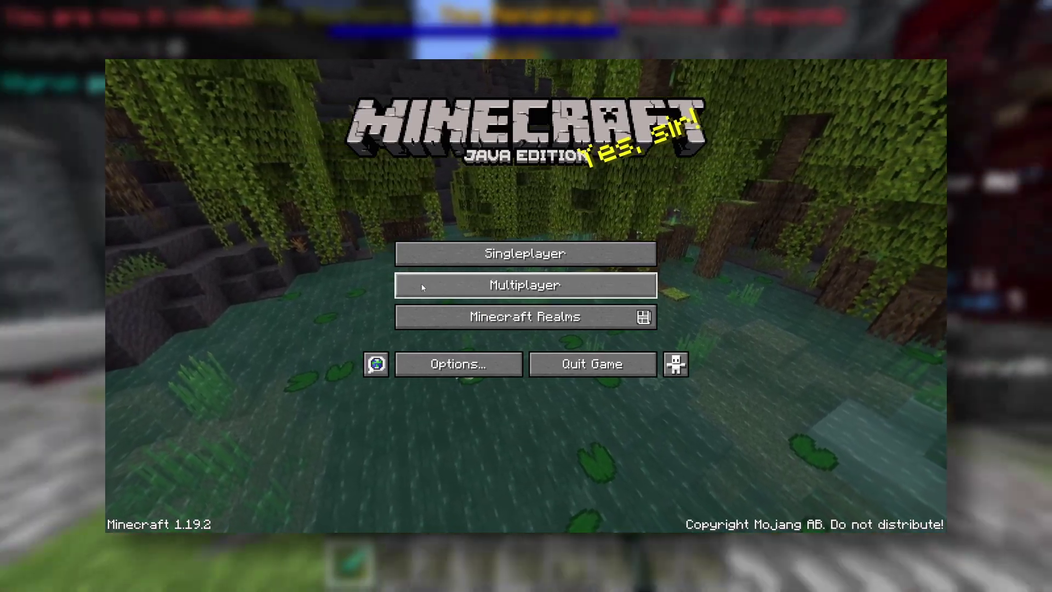
Add server fr1.reyonodes.tech:25574 named 'fmalsdhfjkshdfjkadhsfjkahsdjkfhs', then scroll down to the new entry
{"action": "left_click", "coordinate": [422, 285]}
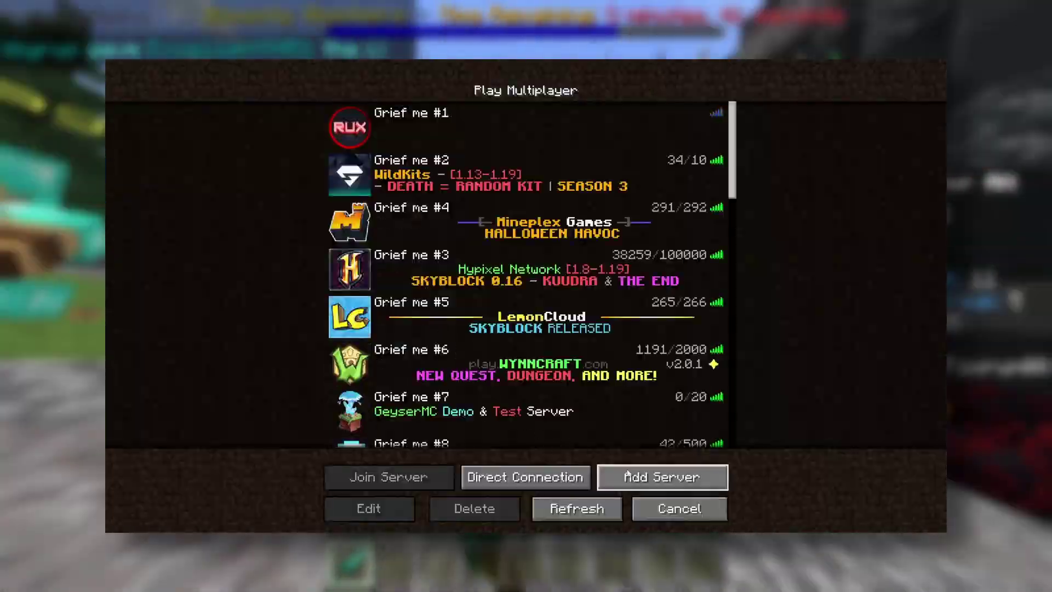
{"action": "left_click", "coordinate": [618, 474]}
{"action": "left_click", "coordinate": [455, 219]}
{"action": "key", "text": "ctrl+v"}
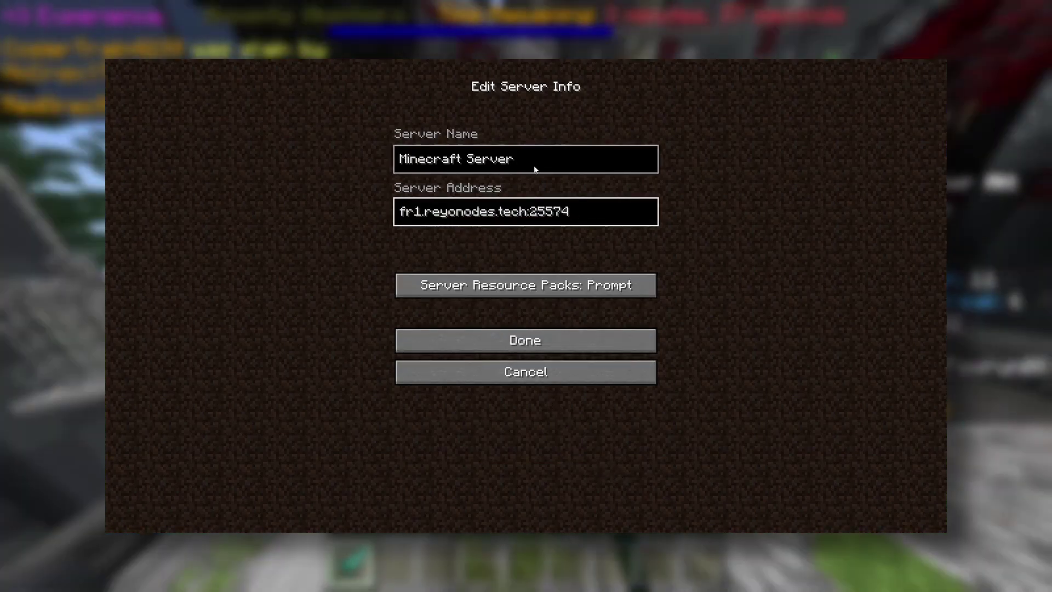
{"action": "left_click", "coordinate": [536, 169]}
{"action": "key", "text": "ctrl+a"}
{"action": "type", "text": "fmalsdhfjkshdfjkadhsfjkahsdjkfhs"}
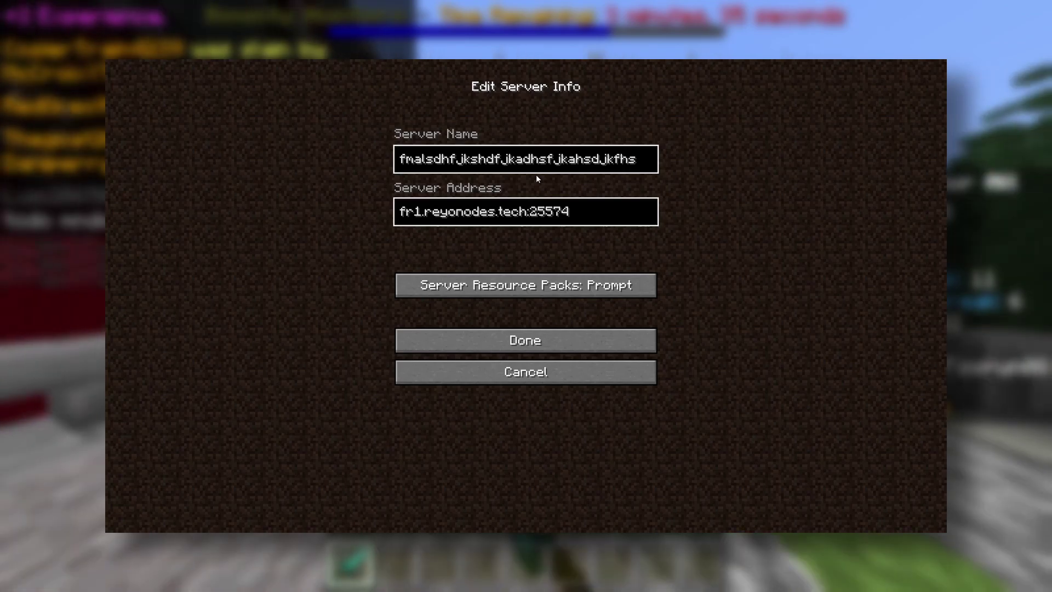
{"action": "left_click", "coordinate": [521, 337]}
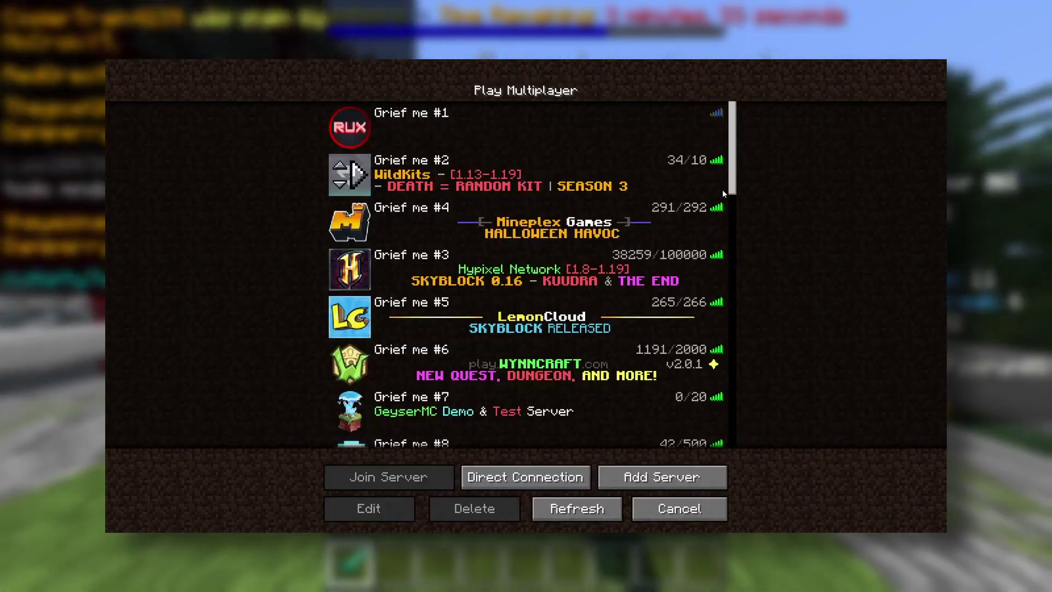
{"action": "scroll", "coordinate": [735, 211], "scroll_direction": "down", "scroll_amount": 7}
{"action": "left_click_drag", "start_coordinate": [736, 211], "coordinate": [746, 433]}
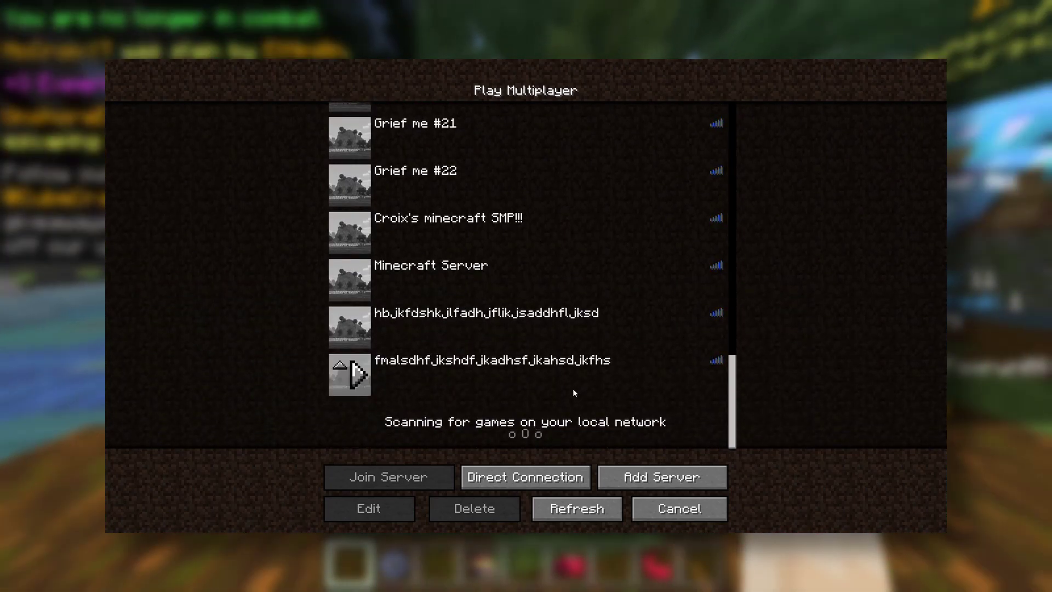
Connect to the new fr1.reyonodes.tech:25574 entry in the multiplayer list
{"action": "double_click", "coordinate": [573, 388]}
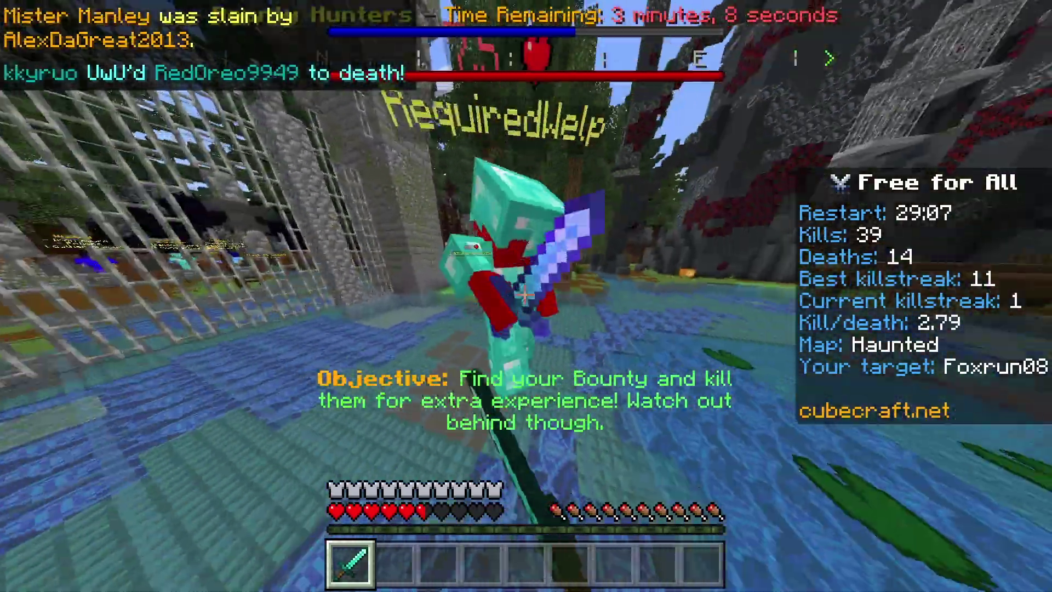
Hit the nearby player twice with the sword
{"action": "left_click", "coordinate": [526, 296]}
{"action": "left_click", "coordinate": [526, 296]}
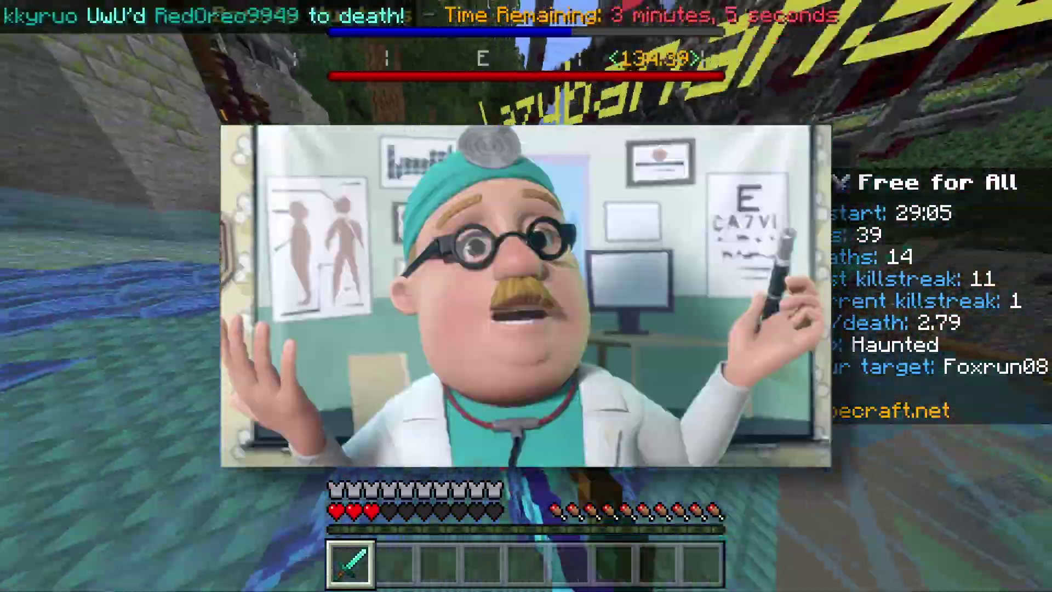